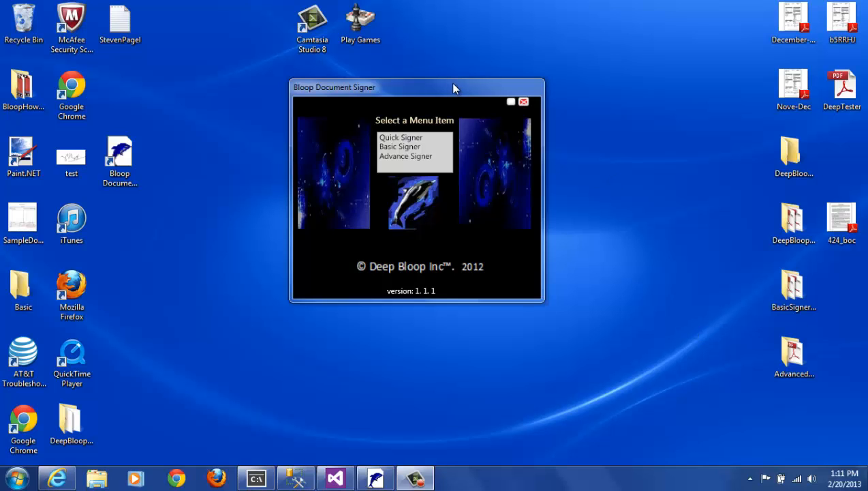
Move the startup menu window higher and choose the Basic Signer mode
{"action": "left_click_drag", "start_coordinate": [453, 84], "coordinate": [457, 45]}
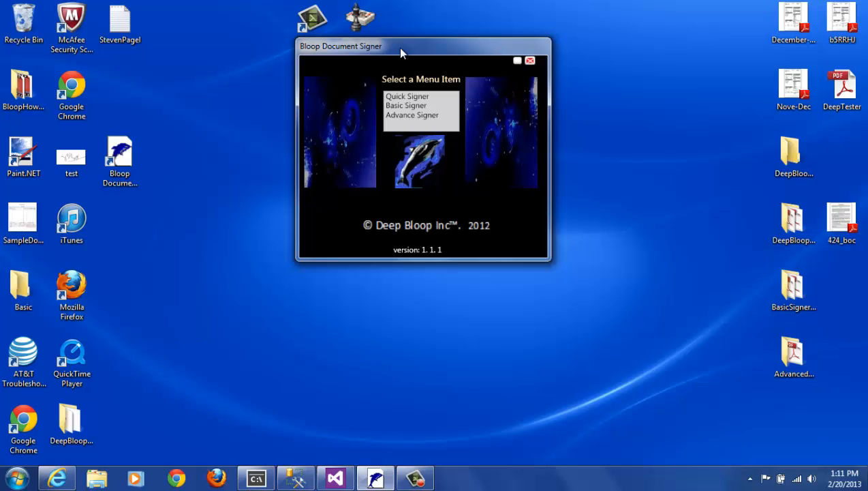
{"action": "left_click", "coordinate": [395, 106]}
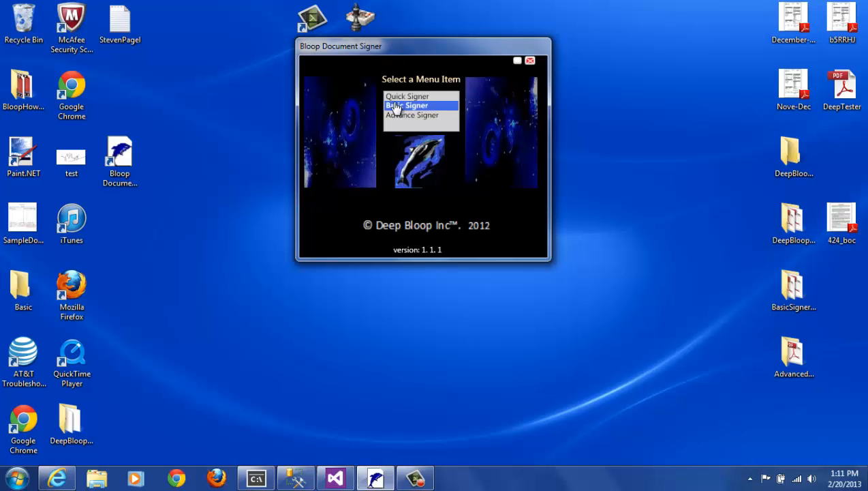
Launch the Bloop Basic Signer window and shift it slightly left
{"action": "double_click", "coordinate": [395, 106]}
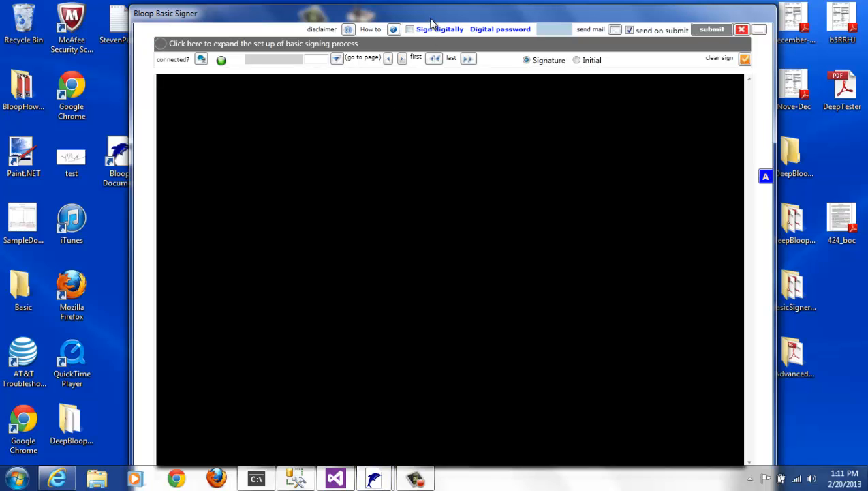
{"action": "left_click_drag", "start_coordinate": [430, 22], "coordinate": [407, 24]}
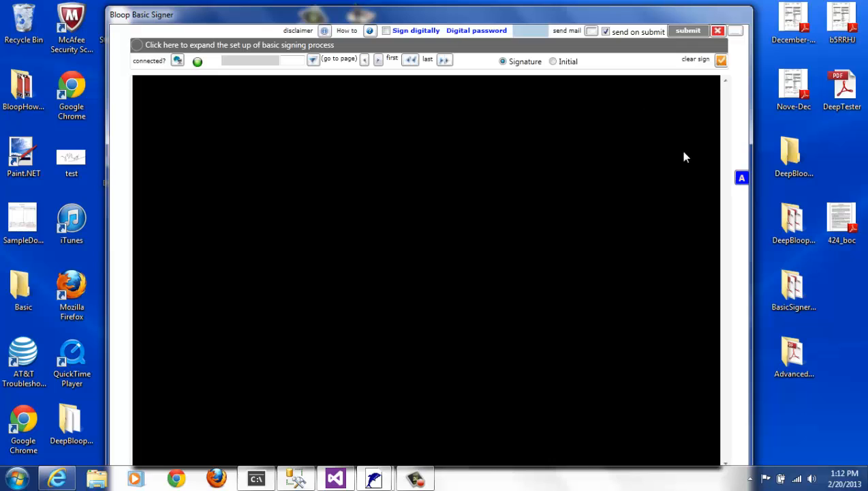
View the how-to help's certificate-creation instructions, then close the help window
{"action": "left_click", "coordinate": [370, 31]}
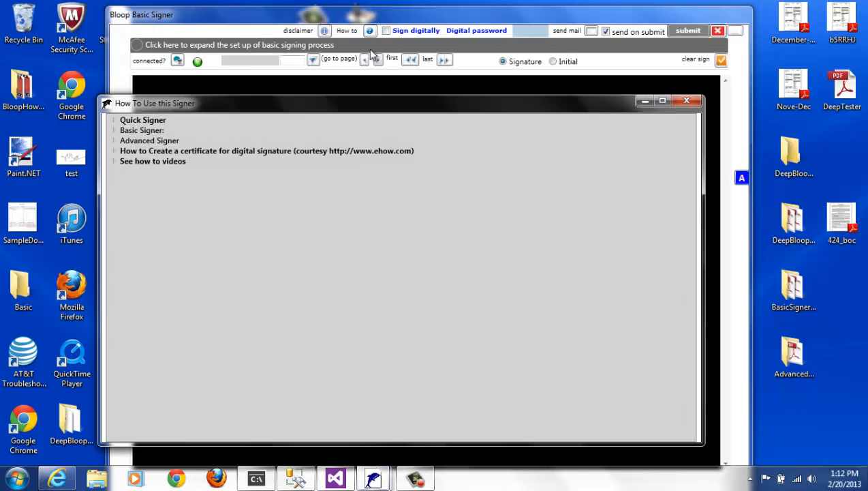
{"action": "left_click_drag", "start_coordinate": [387, 99], "coordinate": [392, 81]}
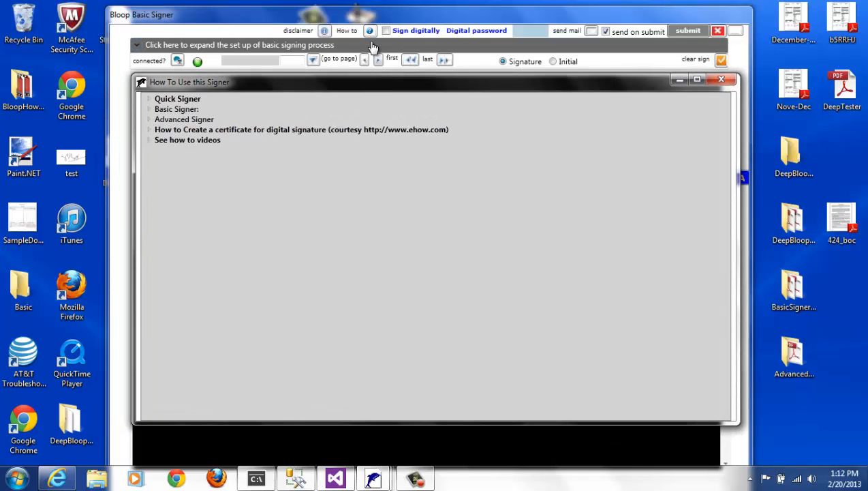
{"action": "left_click", "coordinate": [148, 129]}
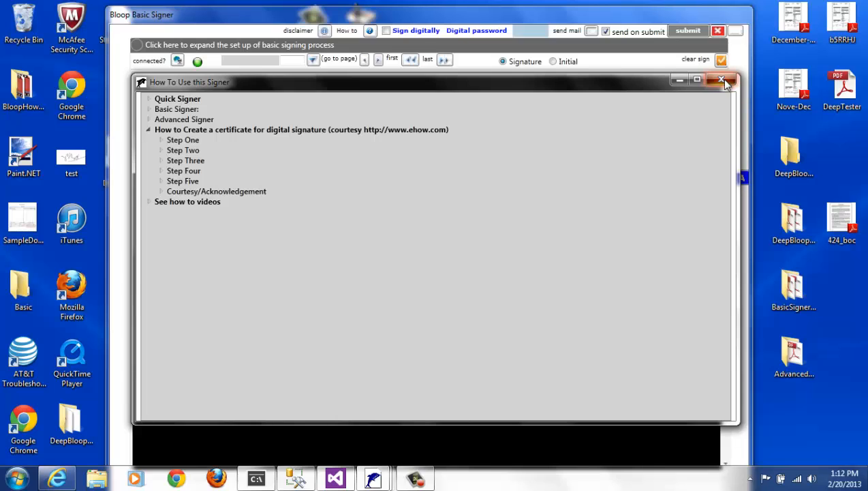
{"action": "left_click", "coordinate": [725, 80]}
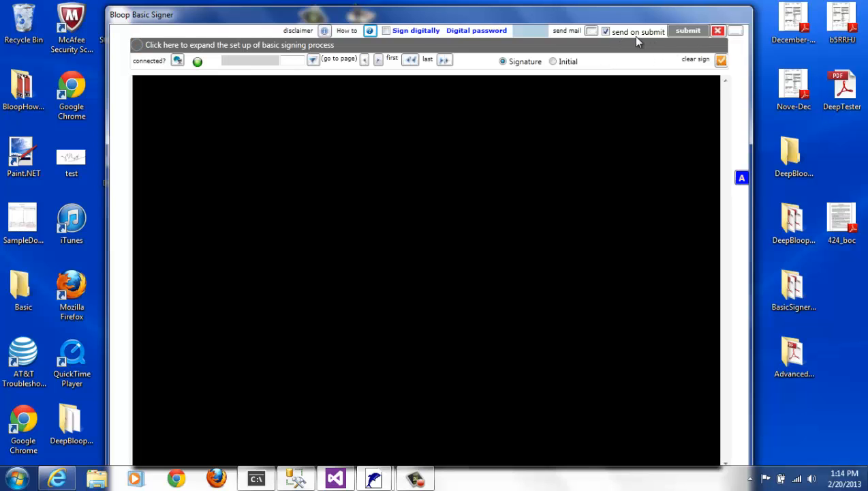
Turn off 'send on submit' and expand the basic signing setup panel
{"action": "left_click", "coordinate": [604, 33]}
{"action": "left_click", "coordinate": [150, 49]}
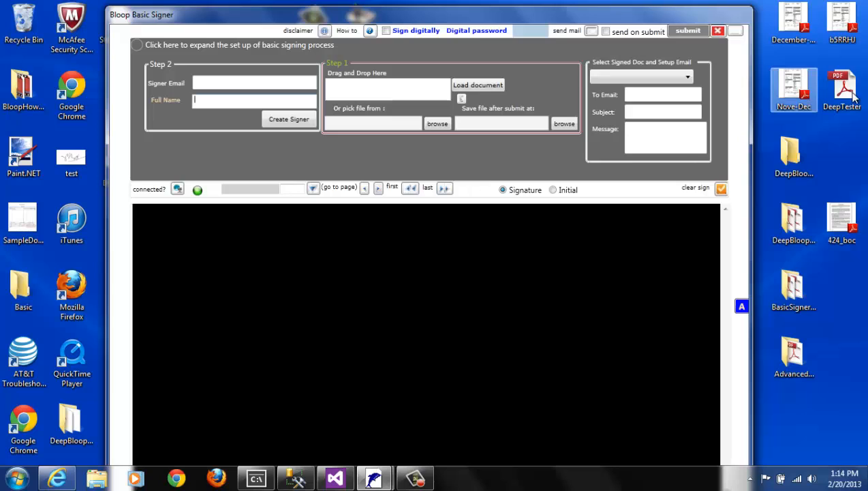
Drop in and load 424_boc.pdf, showing page 1 of 8, then browse for the pick-from folder
{"action": "left_click_drag", "start_coordinate": [856, 99], "coordinate": [428, 91]}
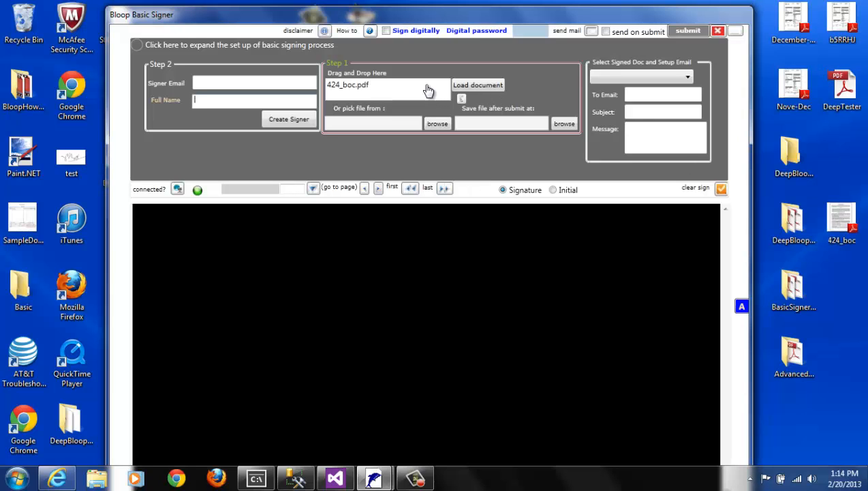
{"action": "left_click", "coordinate": [353, 89]}
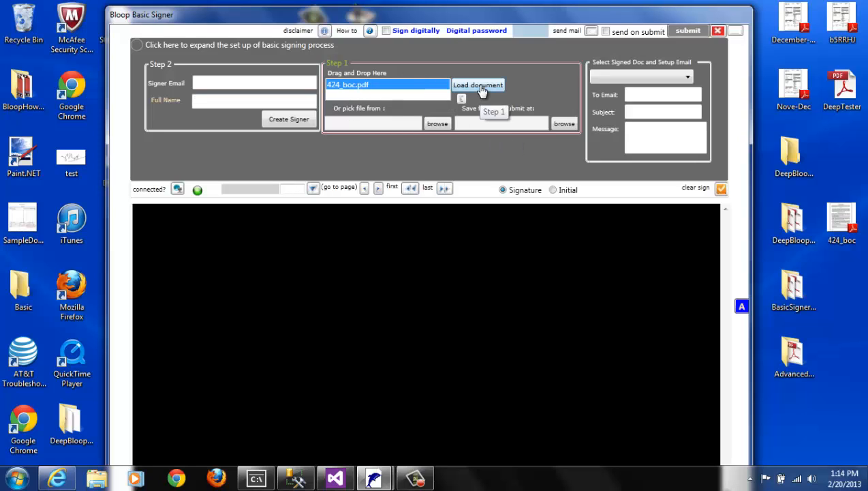
{"action": "left_click", "coordinate": [478, 85]}
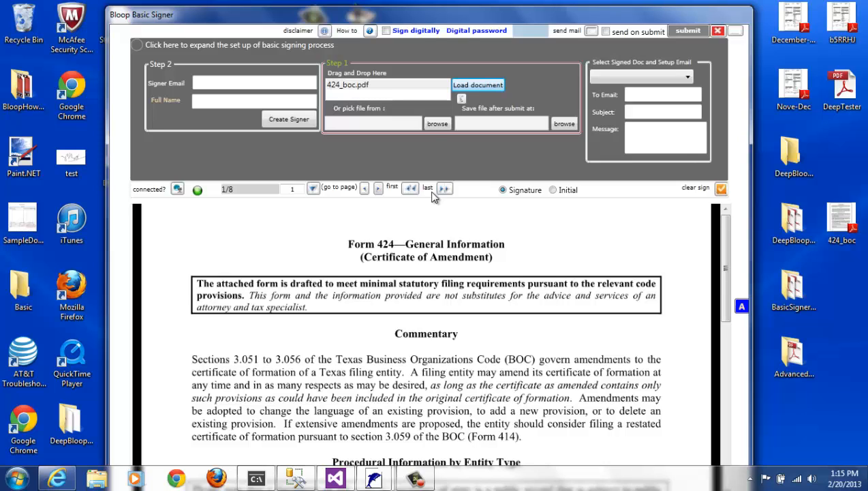
{"action": "left_click", "coordinate": [437, 123]}
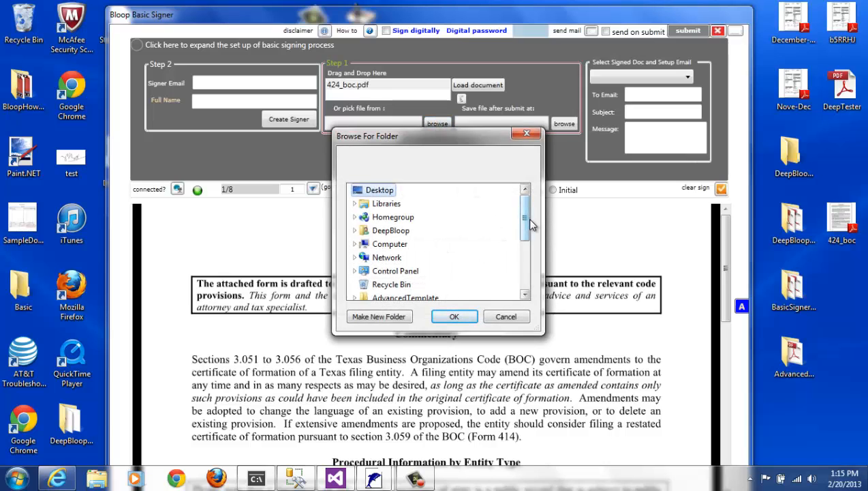
Set the pick-from folder to the Desktop
{"action": "scroll", "coordinate": [526, 235], "scroll_direction": "down", "scroll_amount": 2}
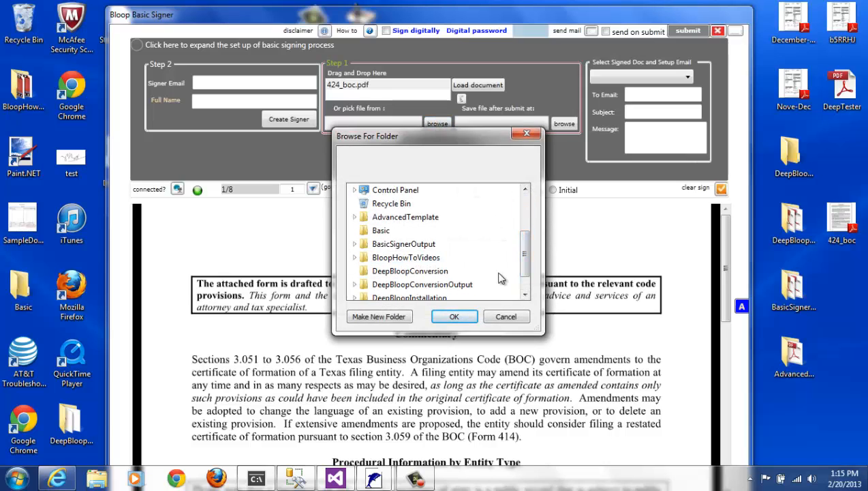
{"action": "left_click", "coordinate": [402, 272]}
{"action": "left_click", "coordinate": [454, 316]}
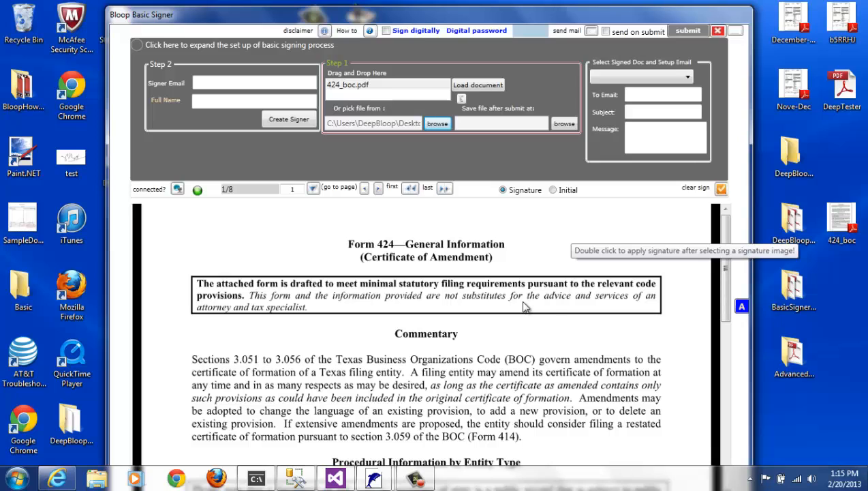
Set the save-after-submit folder to BasicSignerOutput
{"action": "left_click", "coordinate": [386, 87]}
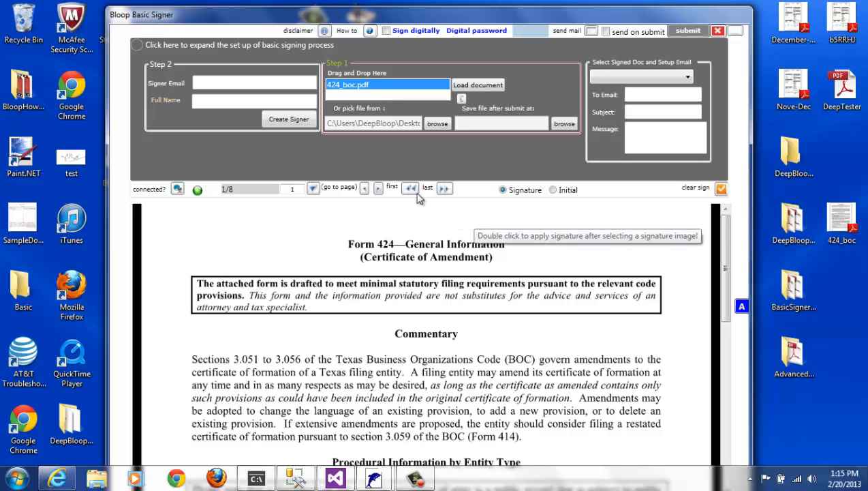
{"action": "left_click", "coordinate": [563, 123]}
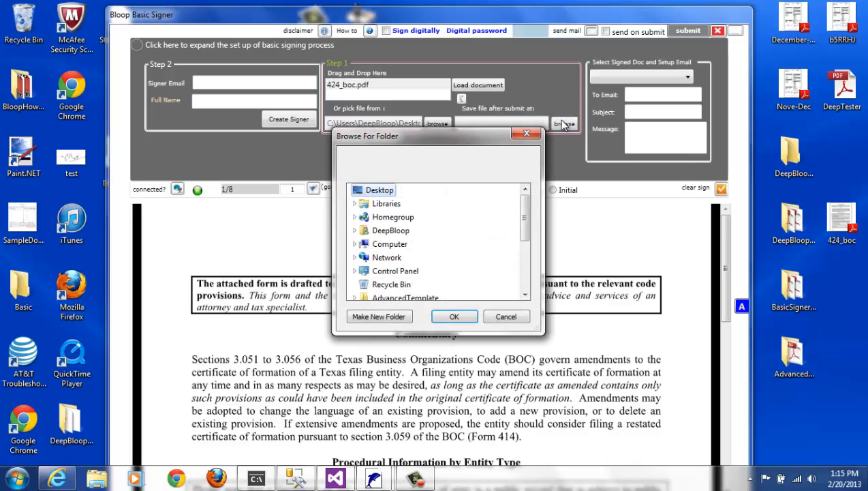
{"action": "left_click_drag", "start_coordinate": [523, 224], "coordinate": [524, 272]}
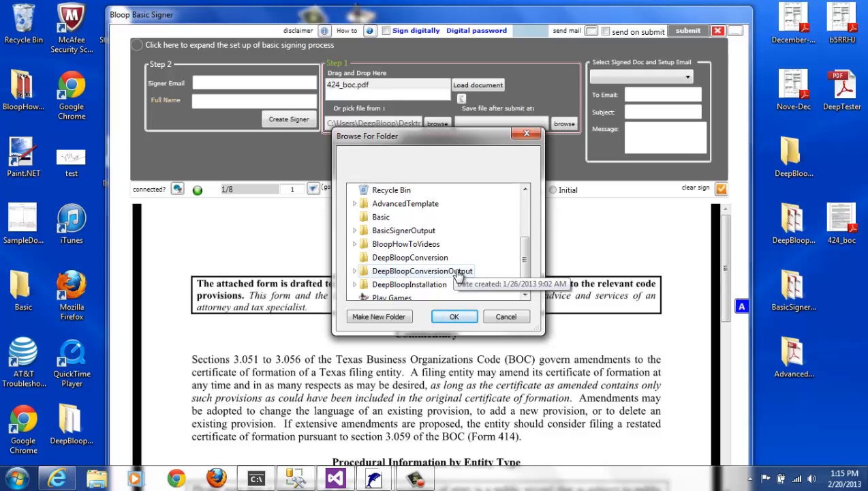
{"action": "left_click", "coordinate": [414, 232]}
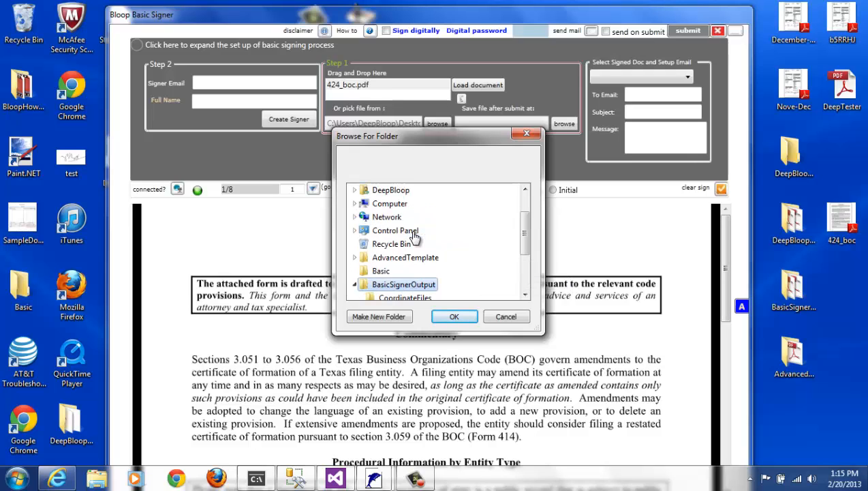
{"action": "left_click", "coordinate": [451, 318]}
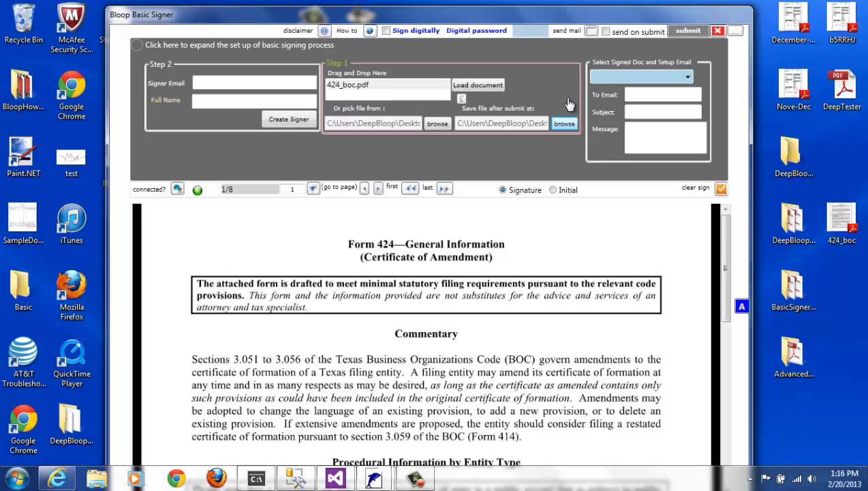
{"action": "left_click", "coordinate": [676, 79]}
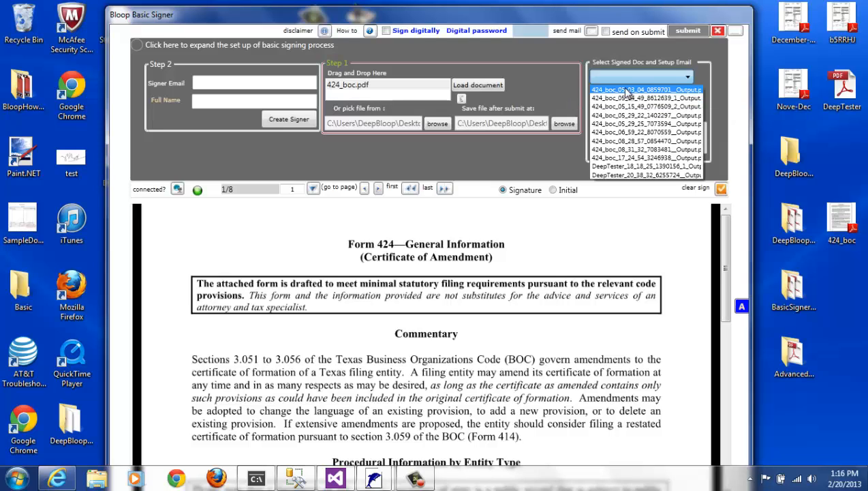
{"action": "left_click", "coordinate": [627, 77]}
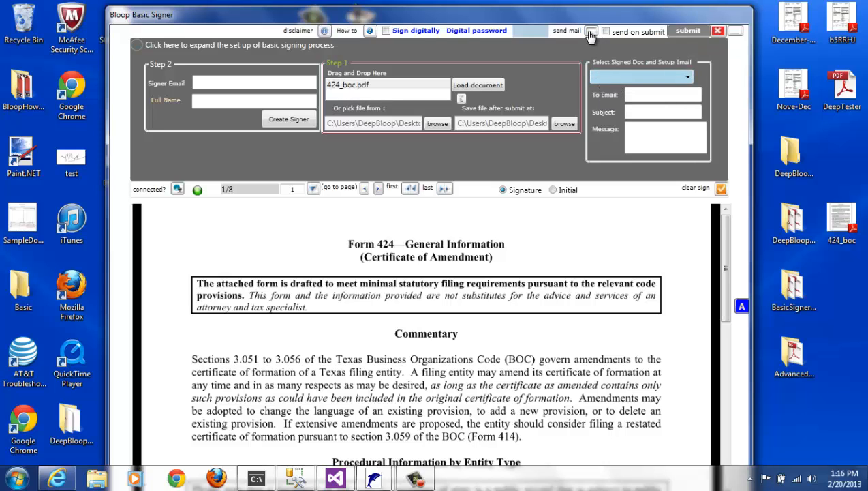
Move through the To Email, Subject and Message fields, then into the Signer Email field
{"action": "left_click", "coordinate": [633, 110]}
{"action": "left_click", "coordinate": [637, 128]}
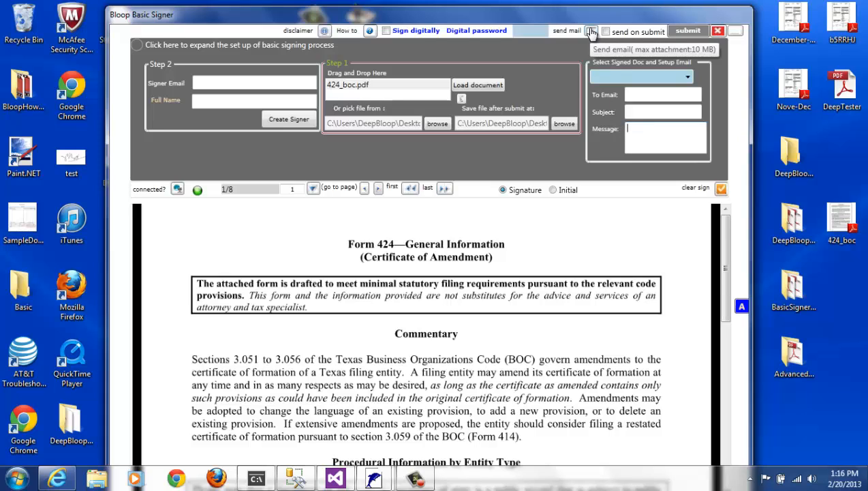
{"action": "left_click", "coordinate": [631, 95]}
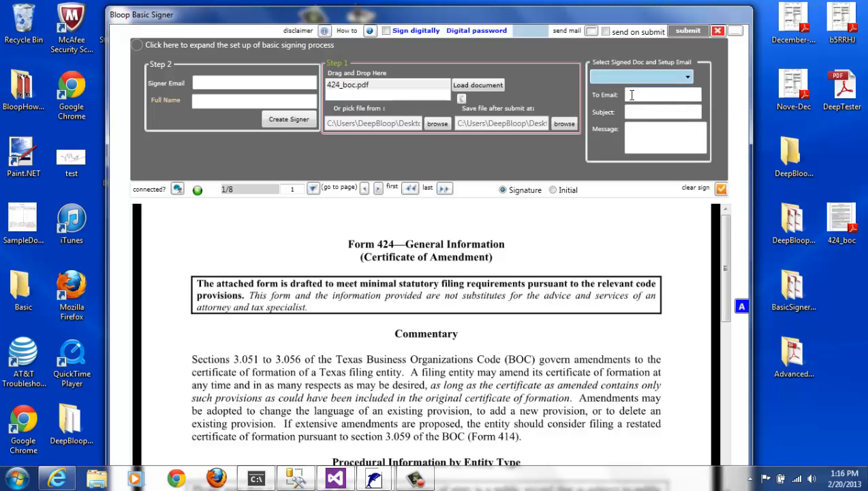
{"action": "left_click", "coordinate": [631, 110]}
{"action": "left_click", "coordinate": [638, 132]}
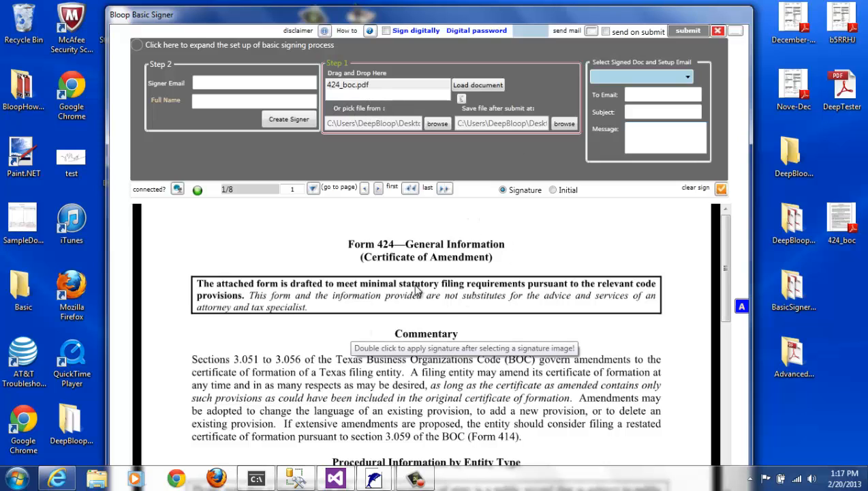
{"action": "left_click", "coordinate": [213, 82]}
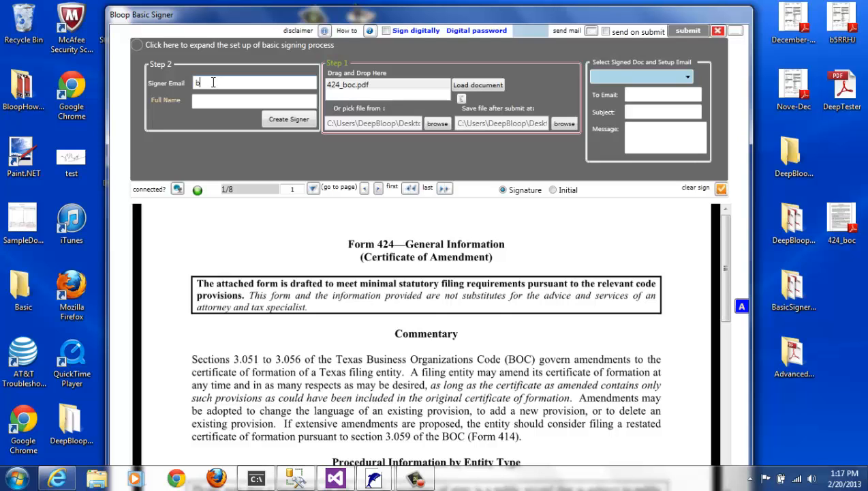
Create a signer from the signer's e-mail address and full name
{"action": "left_click", "coordinate": [198, 107]}
{"action": "type", "text": "b"}
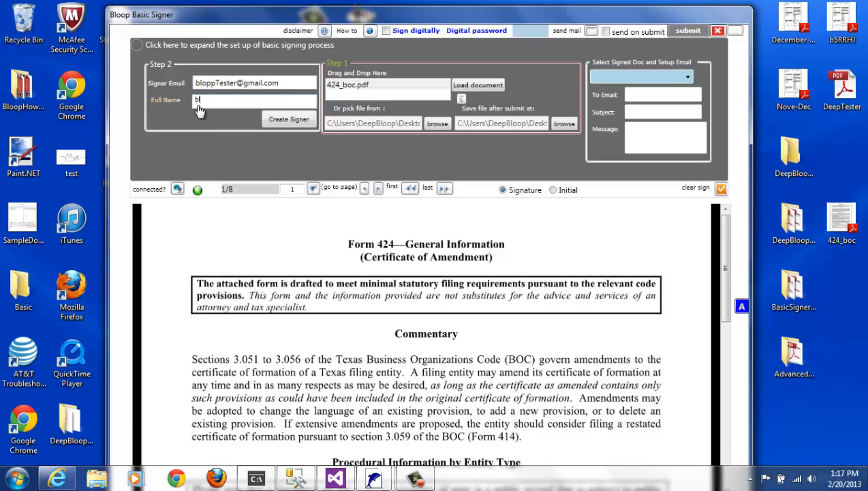
{"action": "type", "text": "loop"}
{"action": "left_click", "coordinate": [281, 123]}
Draw a handwritten signature over the Sections paragraph of Form 424 and save it
{"action": "left_click", "coordinate": [201, 49]}
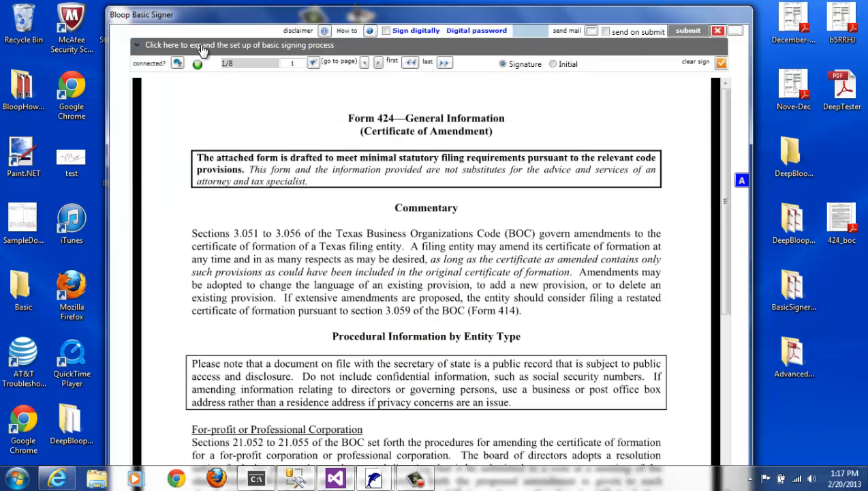
{"action": "double_click", "coordinate": [279, 205]}
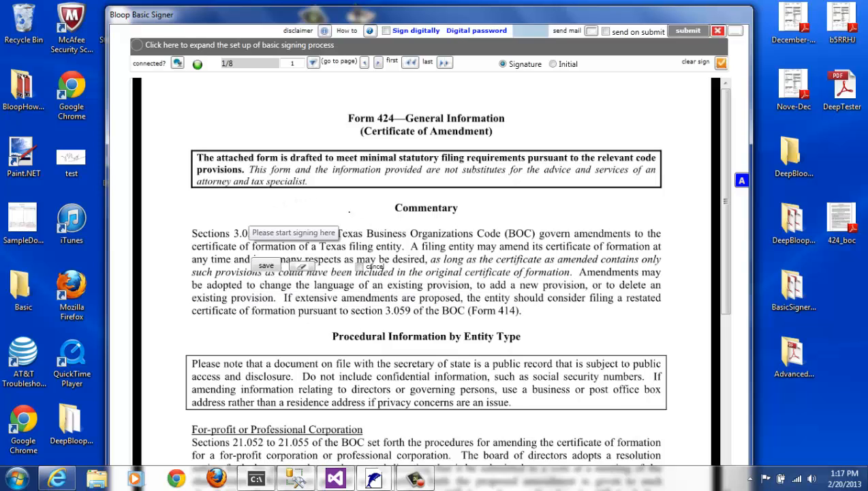
{"action": "mouse_move", "coordinate": [265, 248]}
{"action": "left_mouse_down"}
{"action": "mouse_move", "coordinate": [308, 230]}
{"action": "mouse_move", "coordinate": [349, 242]}
{"action": "left_mouse_up"}
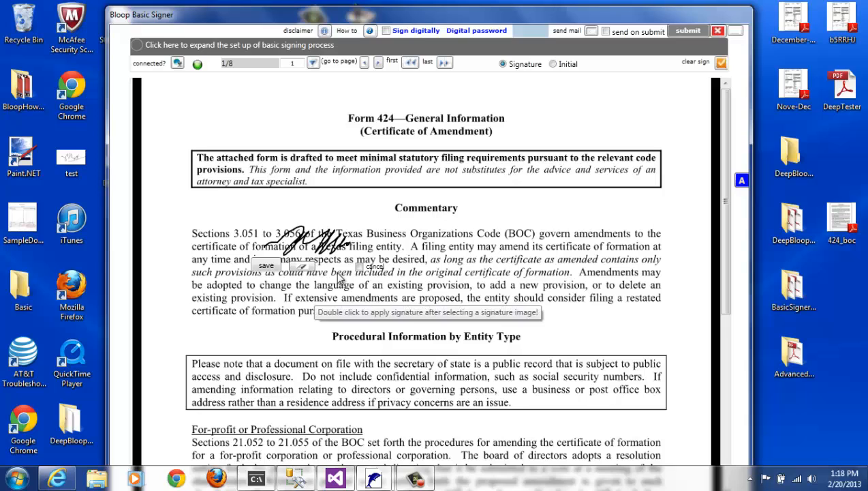
{"action": "left_click", "coordinate": [272, 265]}
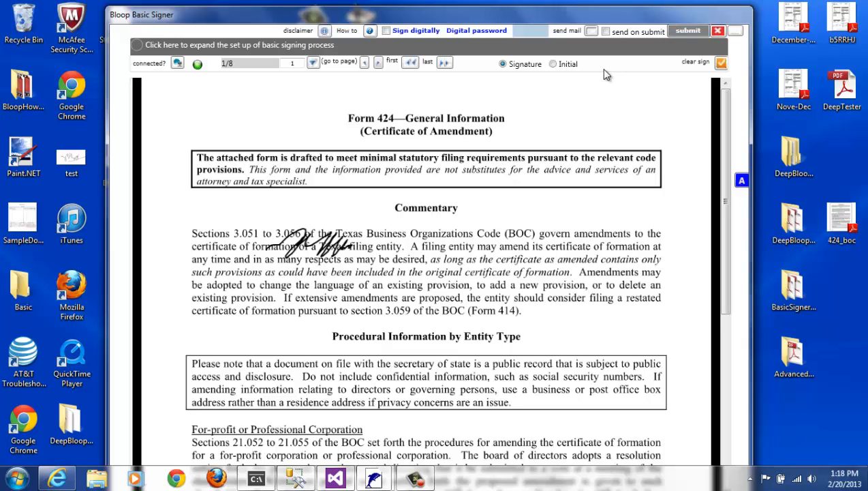
Draw initials above the top notice box, save them, and submit with sending enabled
{"action": "left_click", "coordinate": [553, 64]}
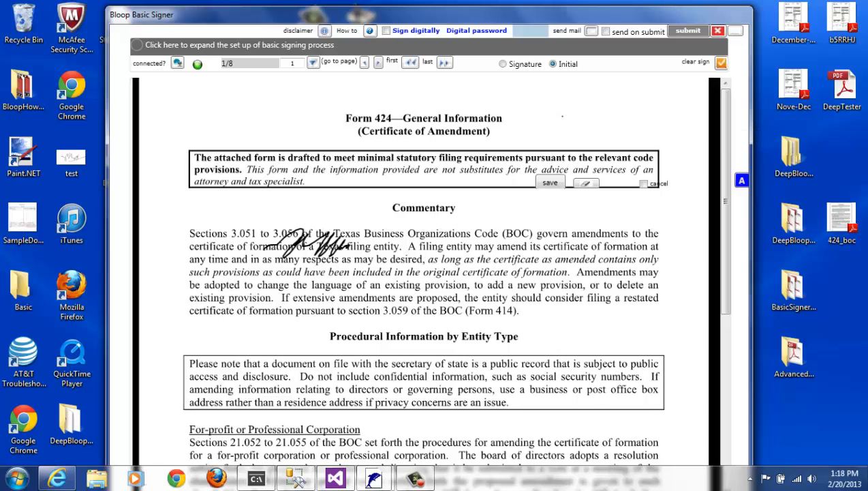
{"action": "left_click_drag", "start_coordinate": [553, 143], "coordinate": [593, 144]}
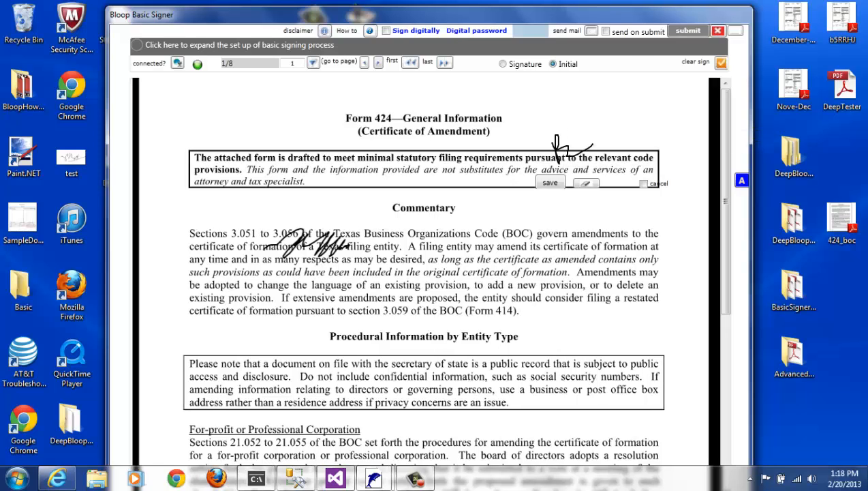
{"action": "left_click", "coordinate": [550, 183]}
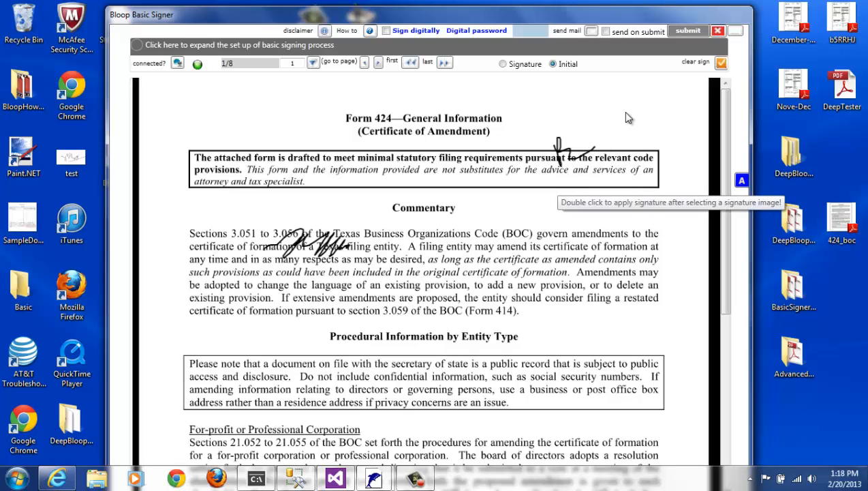
{"action": "left_click", "coordinate": [676, 34]}
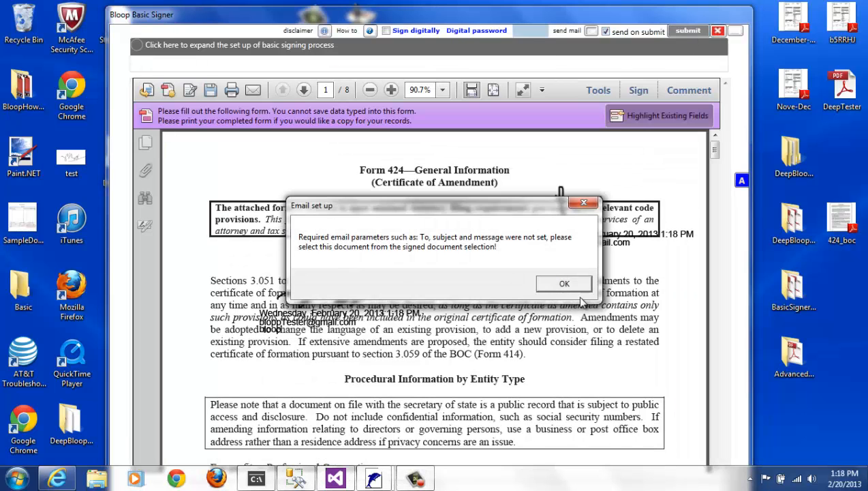
Dismiss the missing email settings warning and re-expand the signing setup panel
{"action": "left_click", "coordinate": [577, 282]}
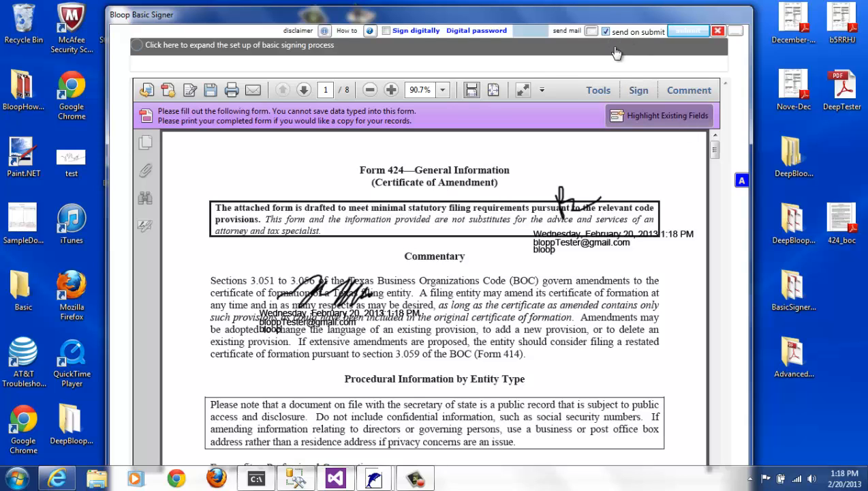
{"action": "left_click", "coordinate": [299, 55]}
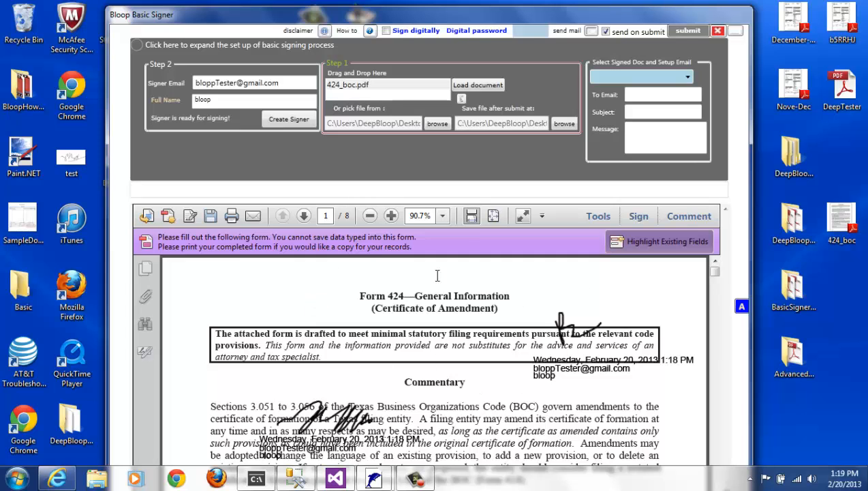
{"action": "left_click", "coordinate": [153, 49]}
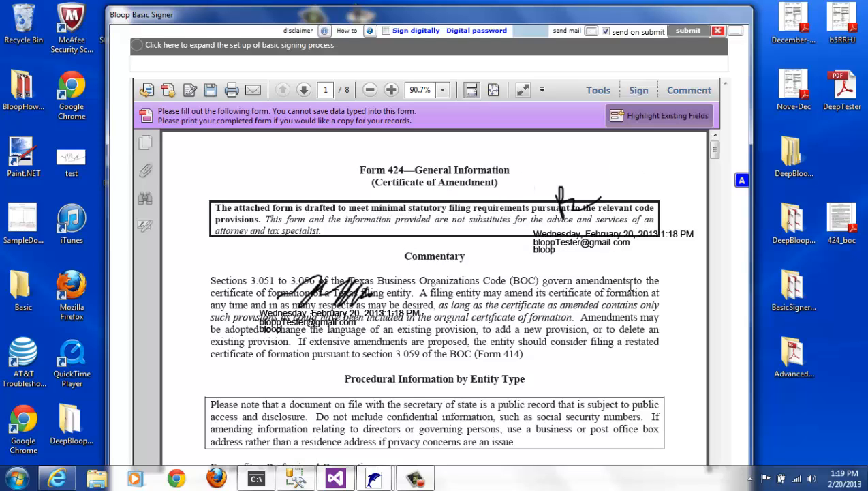
{"action": "left_click", "coordinate": [150, 49]}
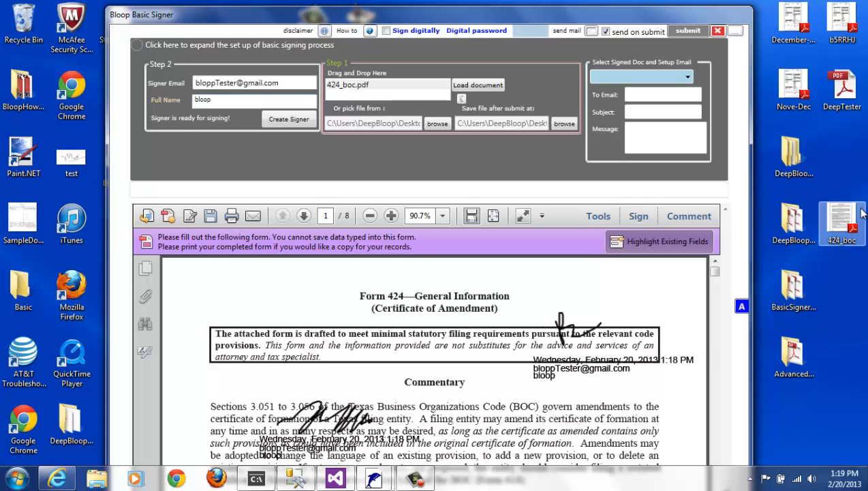
Load DeepTester.pdf's one-page Sample Receipt, then check the signer name field and signed-files list
{"action": "left_click_drag", "start_coordinate": [851, 91], "coordinate": [408, 95]}
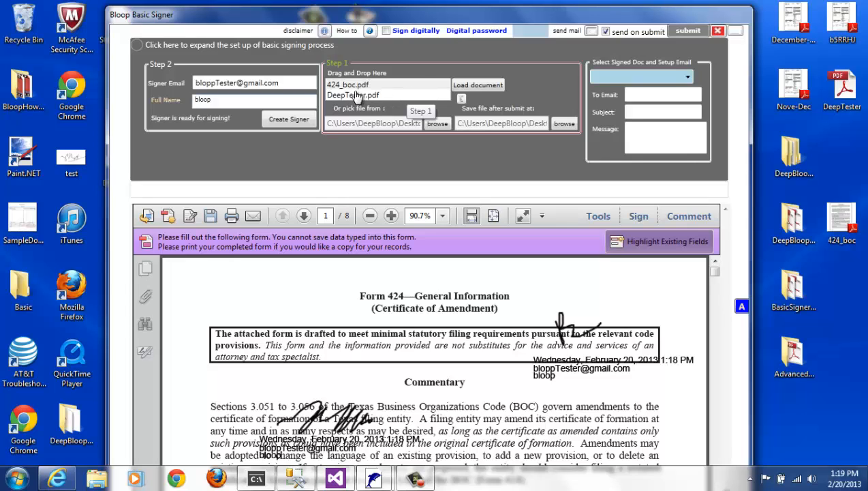
{"action": "left_click", "coordinate": [409, 96]}
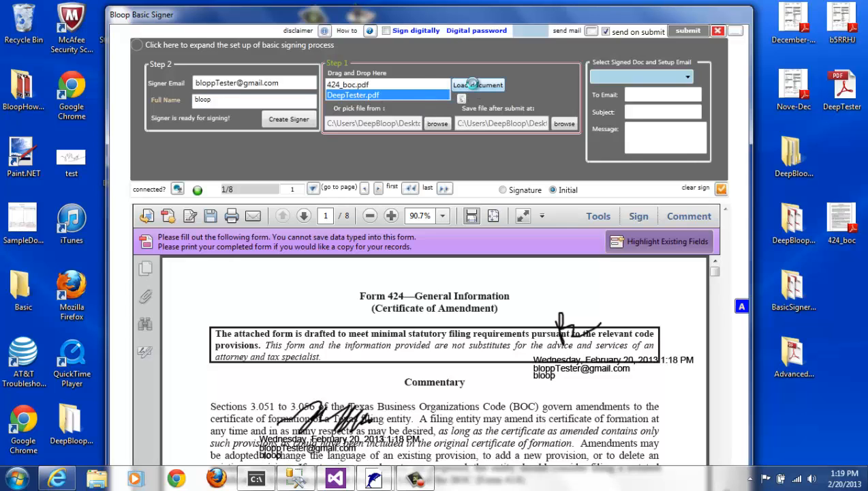
{"action": "left_click", "coordinate": [475, 84]}
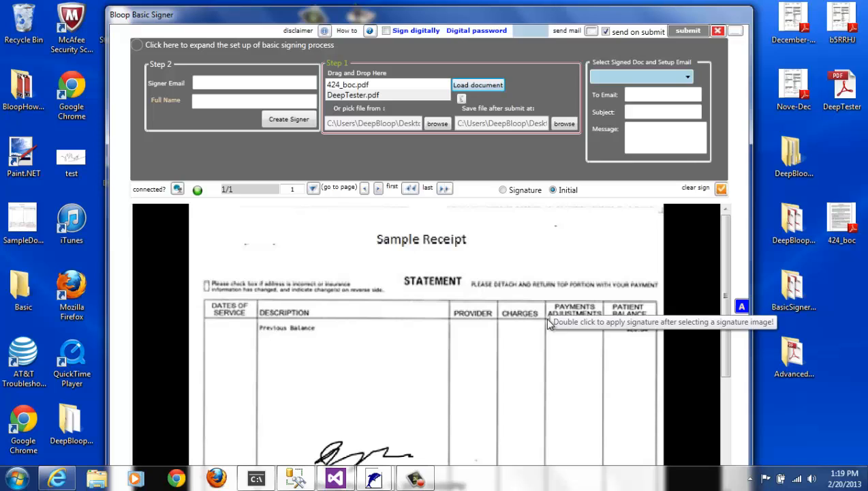
{"action": "left_click", "coordinate": [227, 100]}
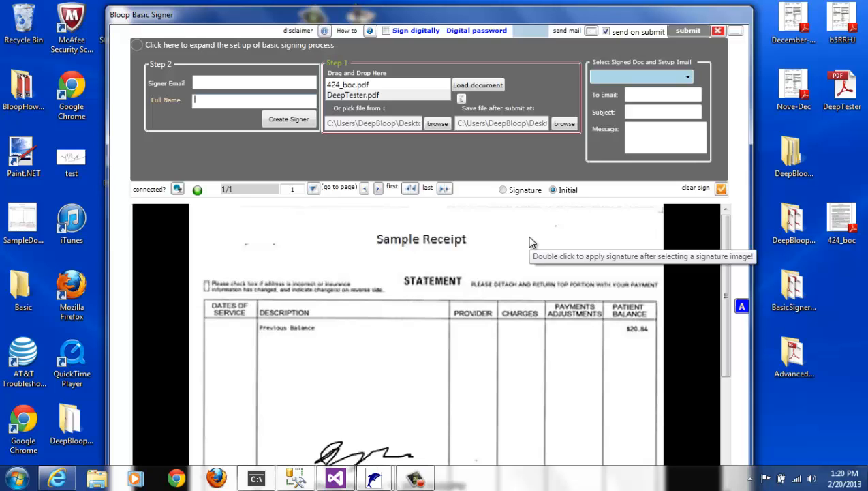
{"action": "left_click", "coordinate": [664, 79]}
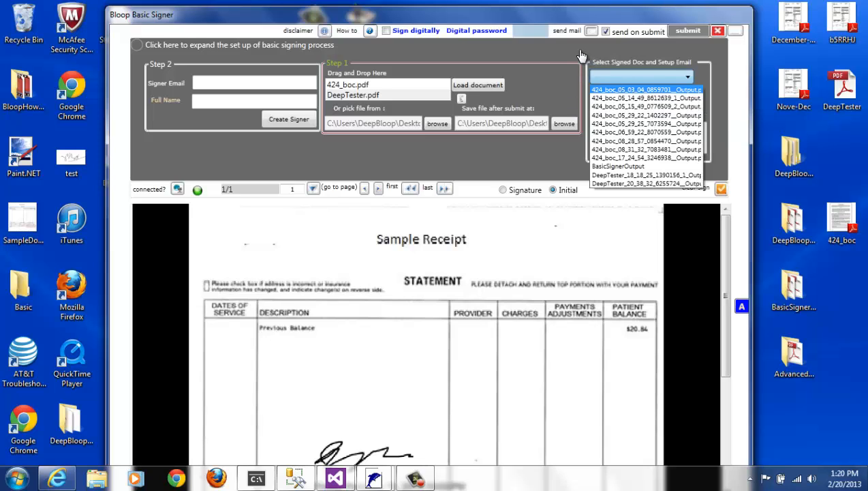
{"action": "left_click", "coordinate": [690, 56]}
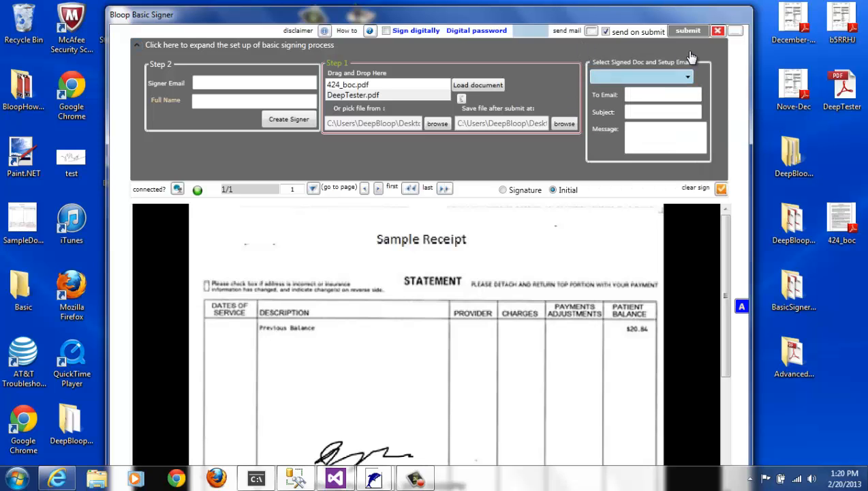
{"action": "left_click", "coordinate": [386, 31]}
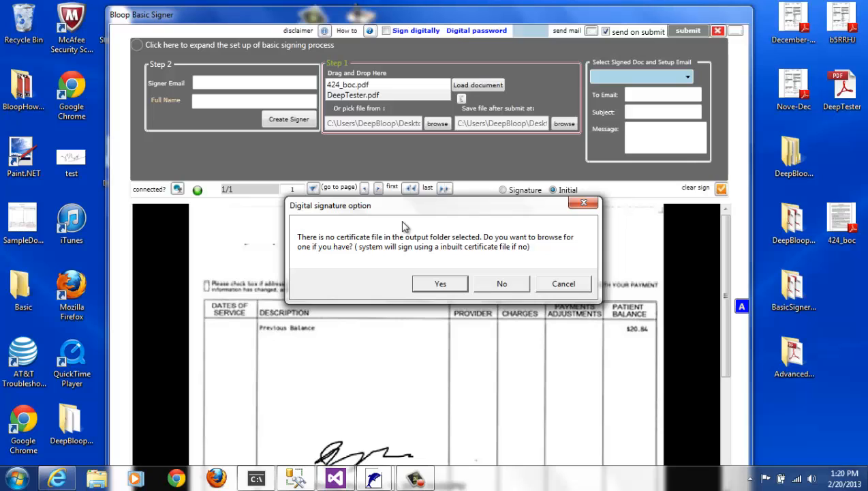
{"action": "left_click_drag", "start_coordinate": [410, 209], "coordinate": [397, 110]}
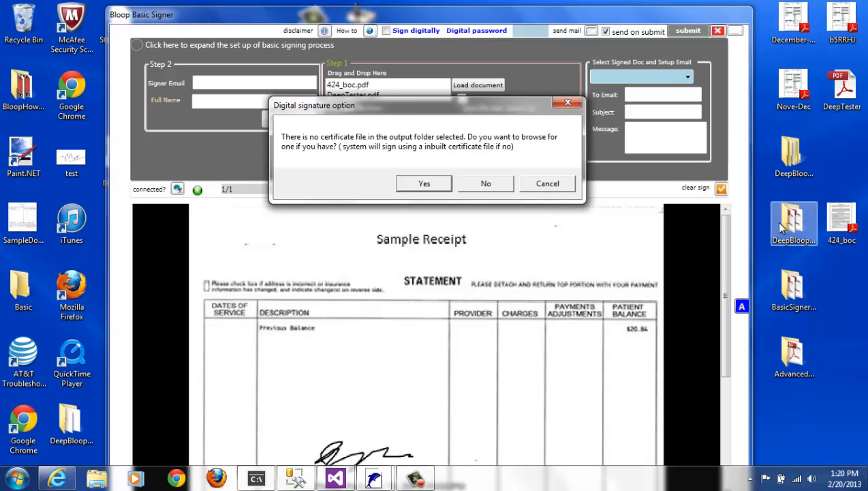
{"action": "left_click", "coordinate": [567, 103]}
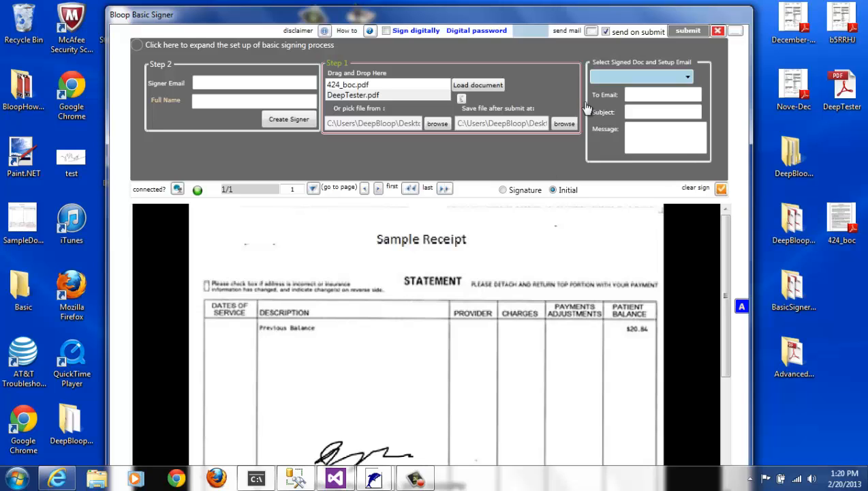
{"action": "left_click", "coordinate": [385, 31]}
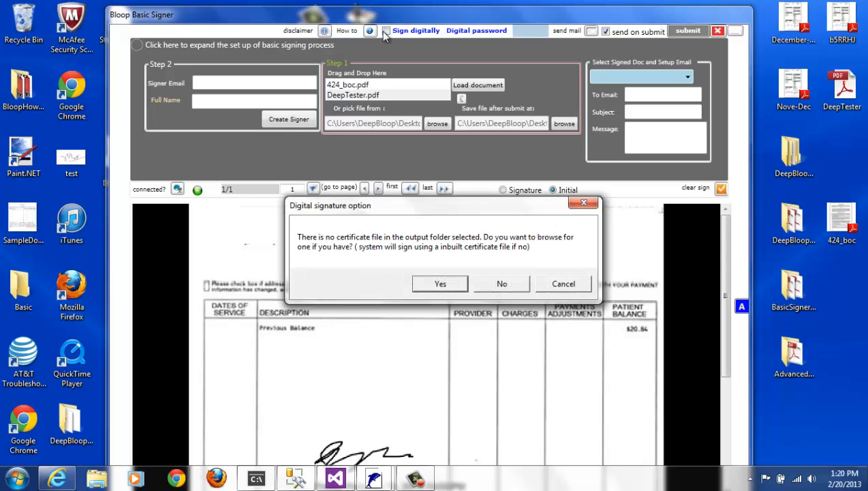
{"action": "left_click", "coordinate": [560, 286]}
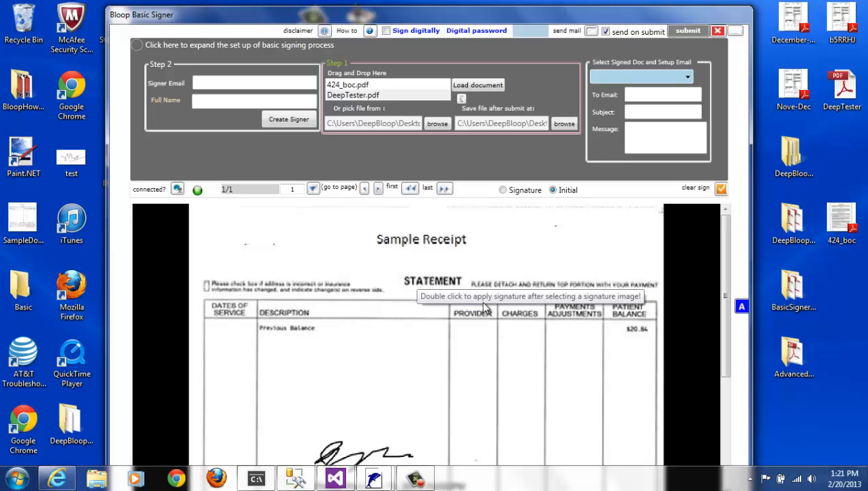
Collapse the signing setup bar and close Basic Signer, back to the Quick/Basic/Advance menu
{"action": "left_click", "coordinate": [139, 47]}
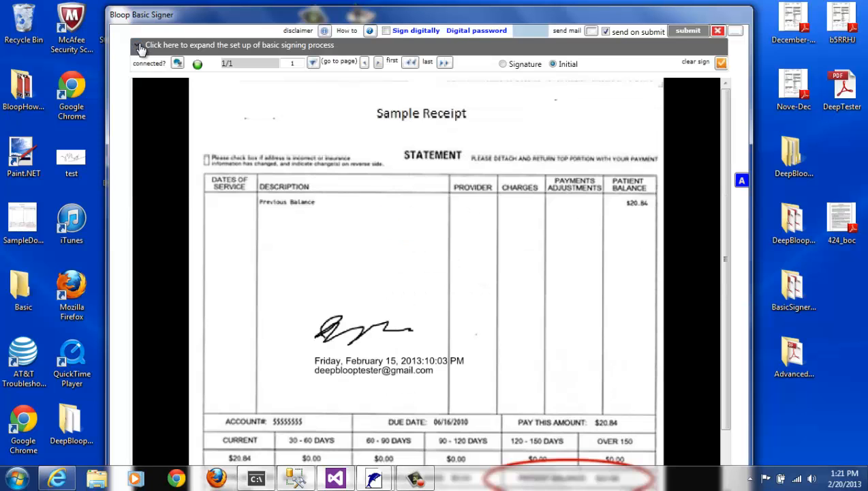
{"action": "left_click", "coordinate": [718, 32]}
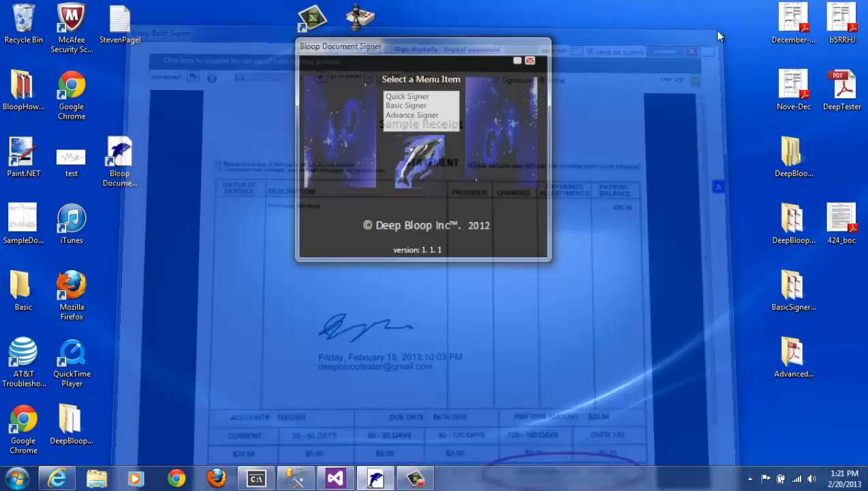